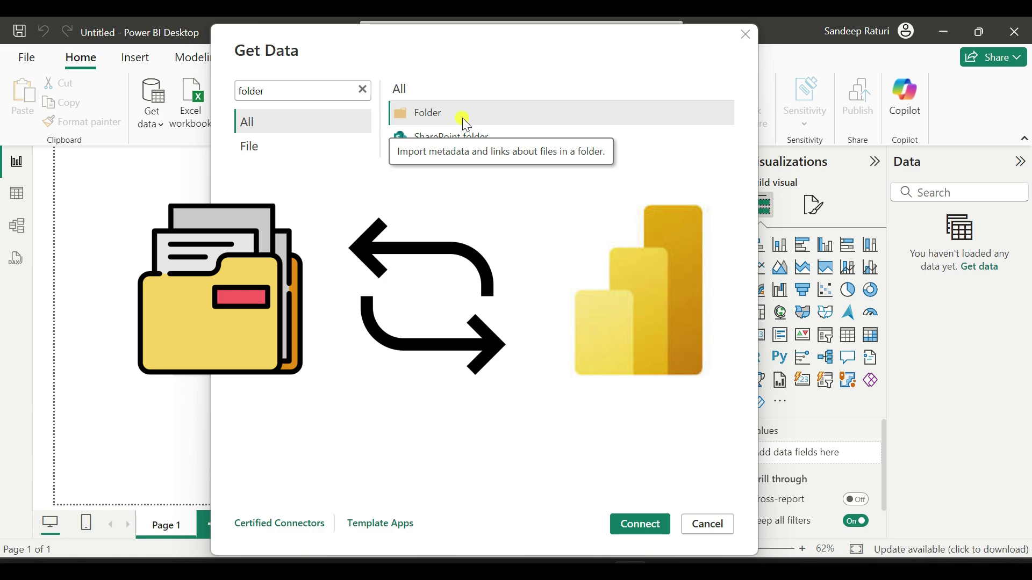
Open the Sales folder containing the Jan, Feb and Mar sales text files.
double_click(466, 117)
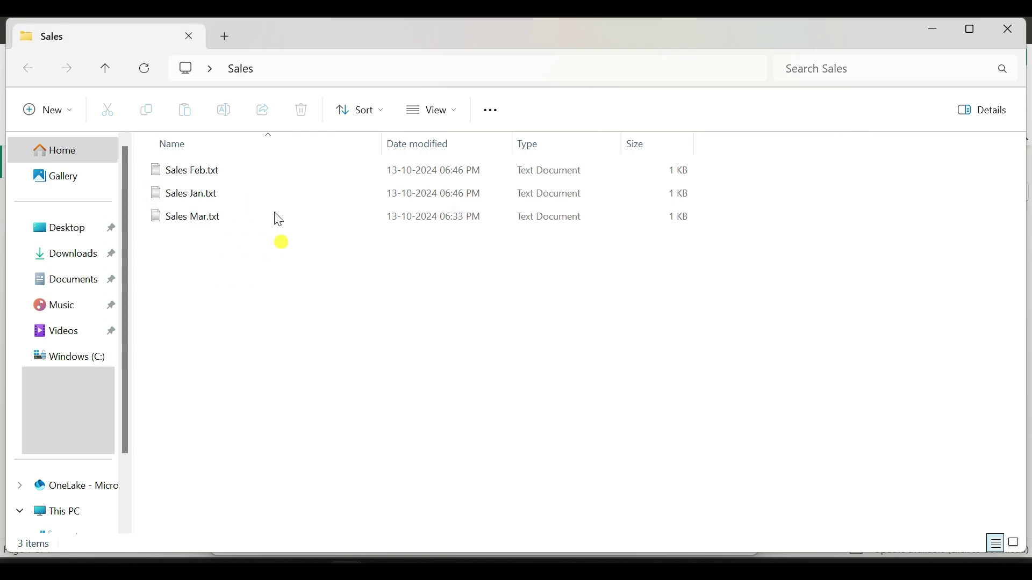
Open Sales Feb.txt and review the February and March sales data in Notepad.
double_click(211, 176)
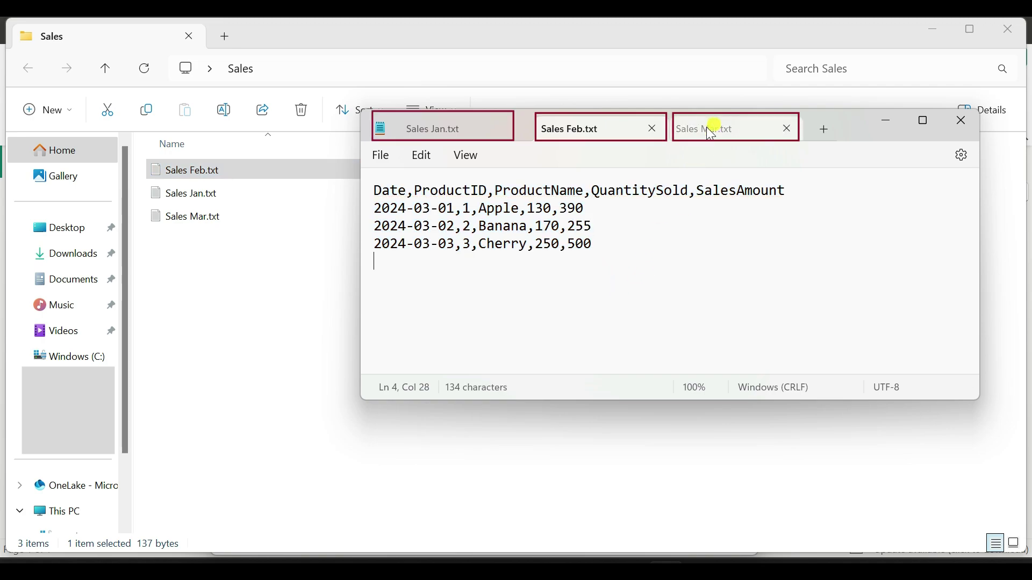
click(617, 132)
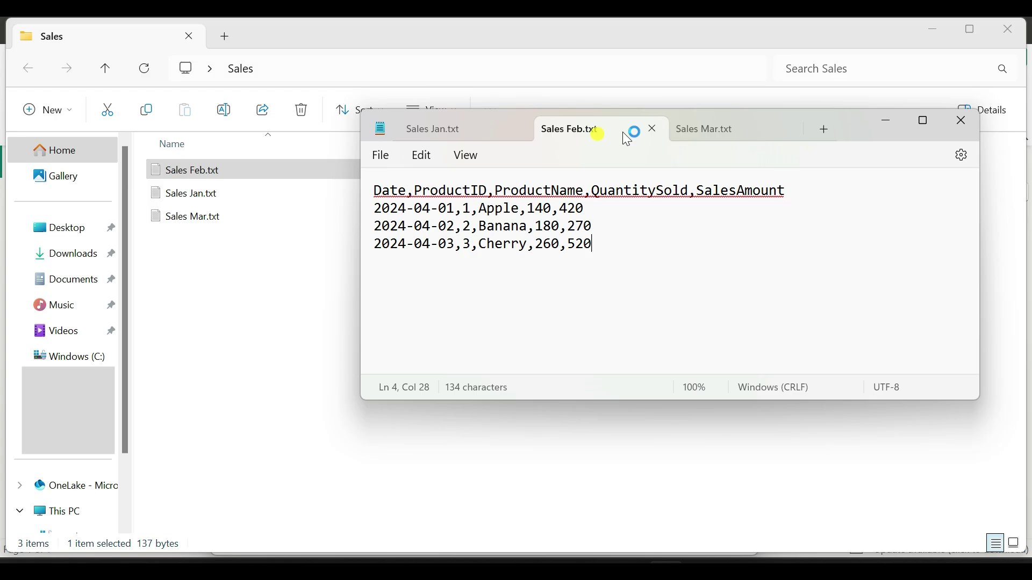
click(710, 134)
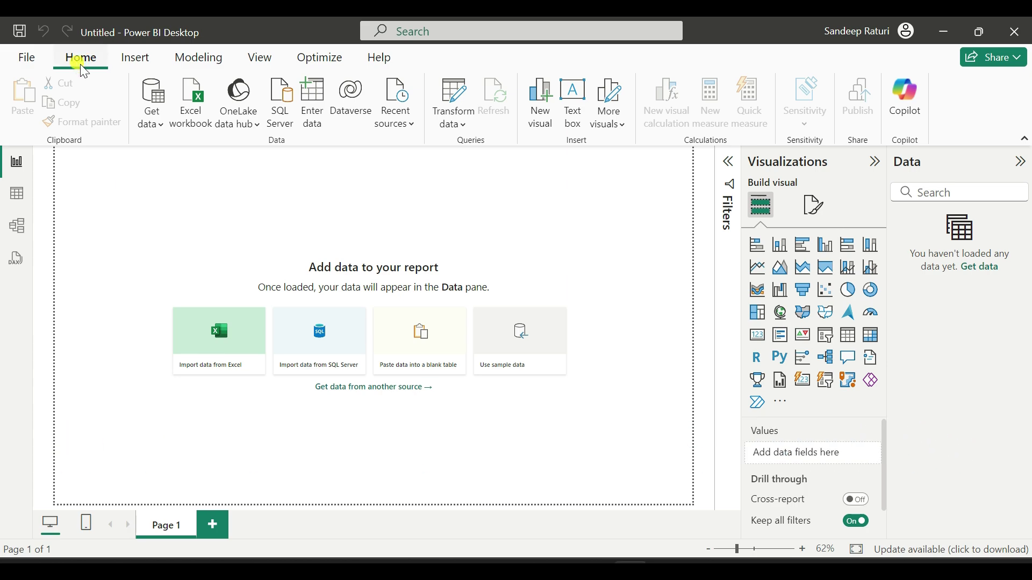
Create a Folder data source pointing at the Sales folder on the desktop.
click(160, 124)
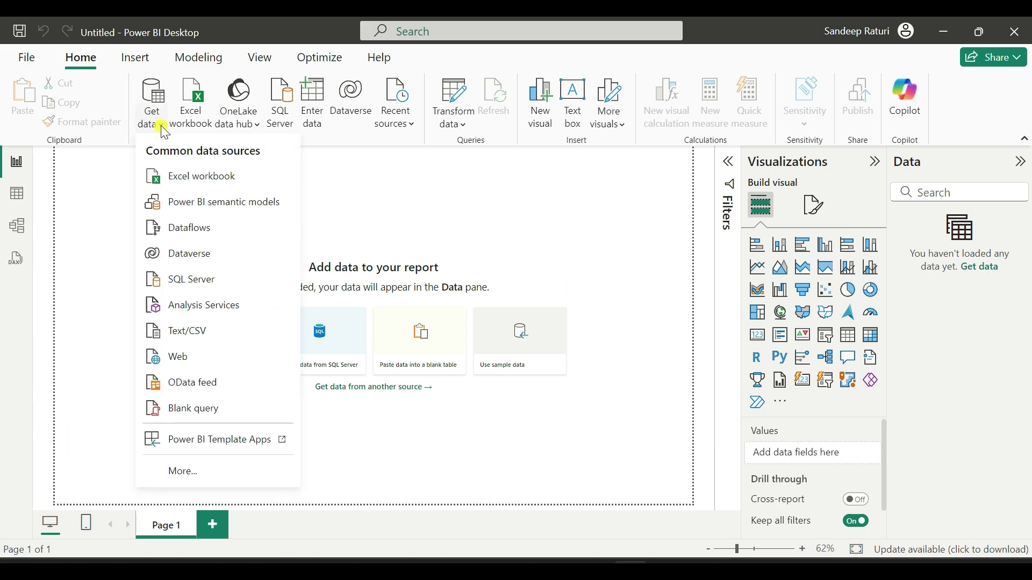
click(172, 470)
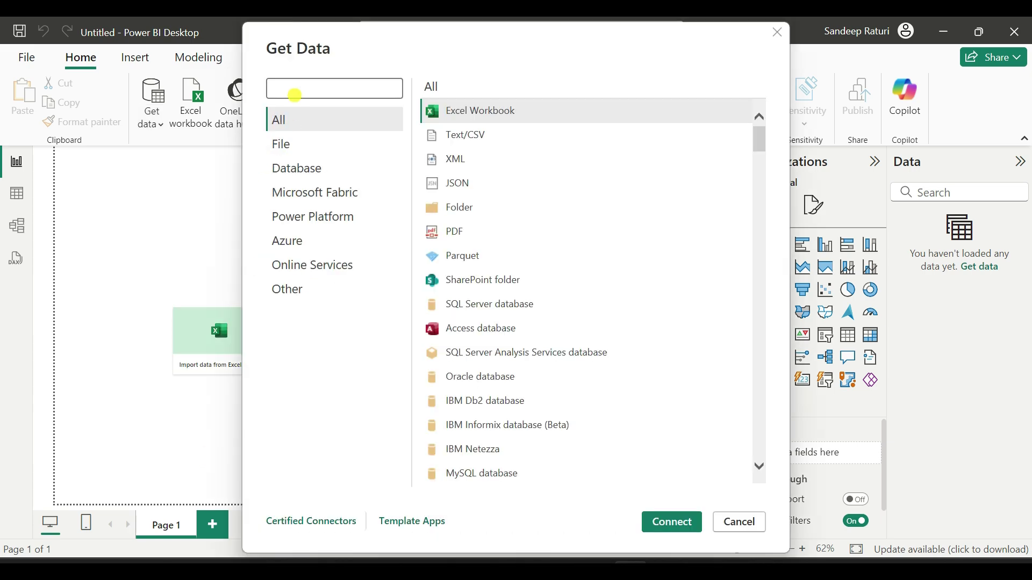
text(folder)
click(504, 114)
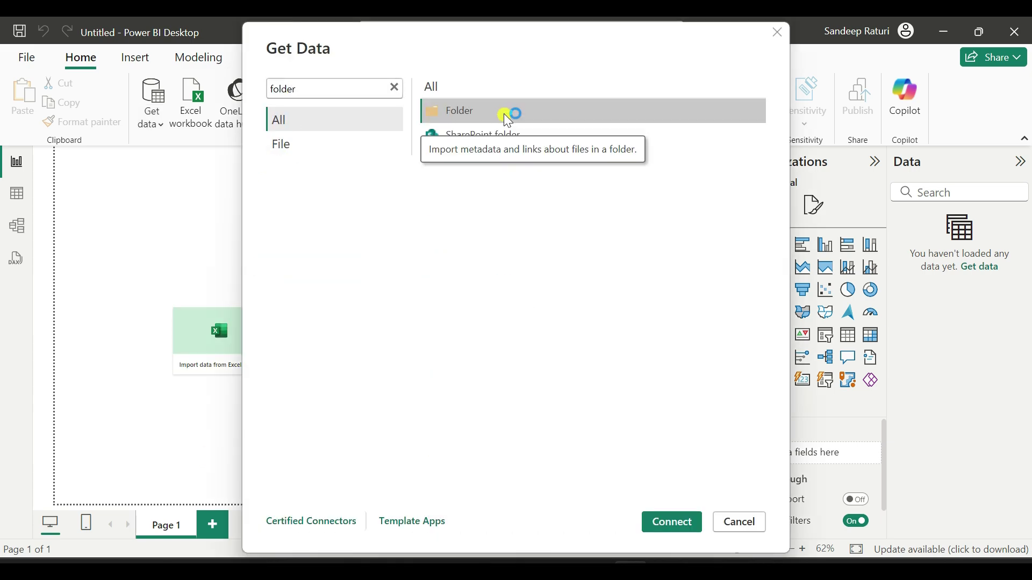
click(677, 522)
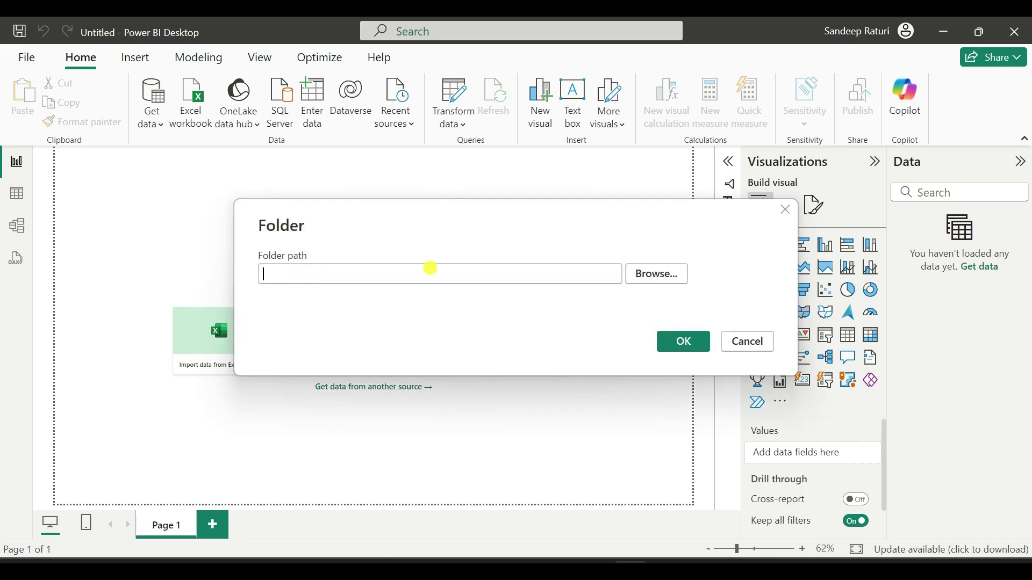
click(643, 274)
scroll(553, 299, down, 10)
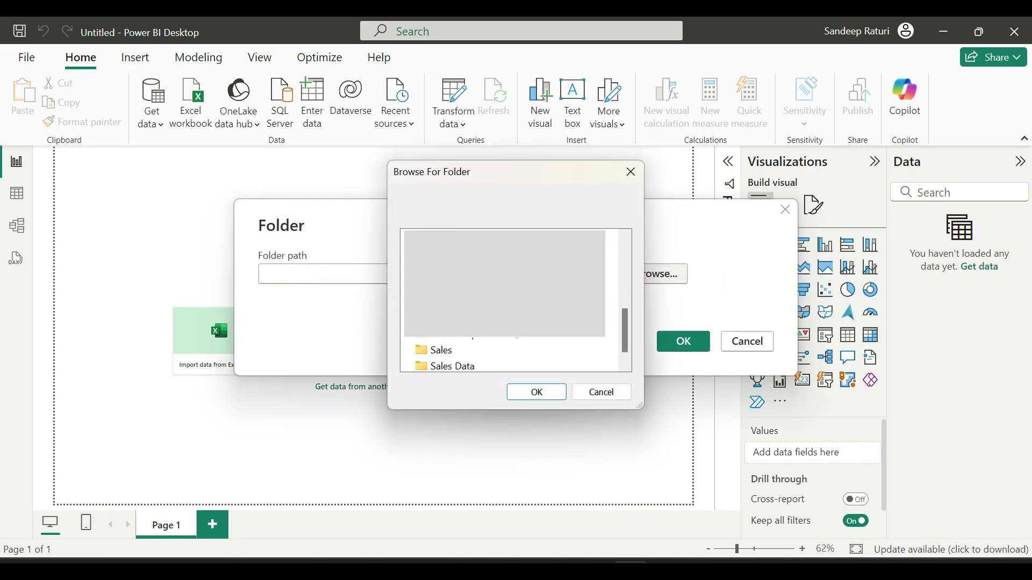
click(443, 351)
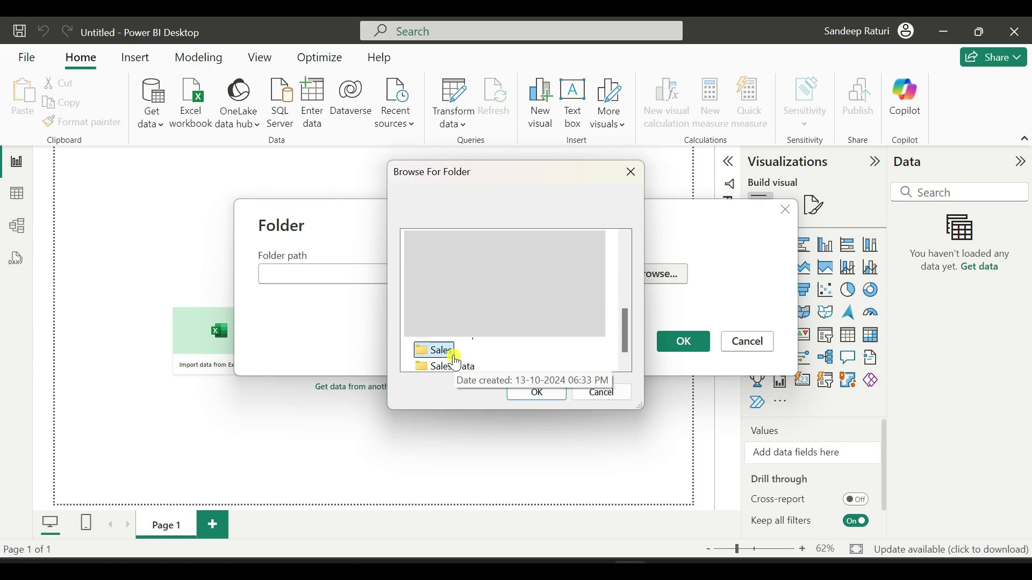
click(536, 395)
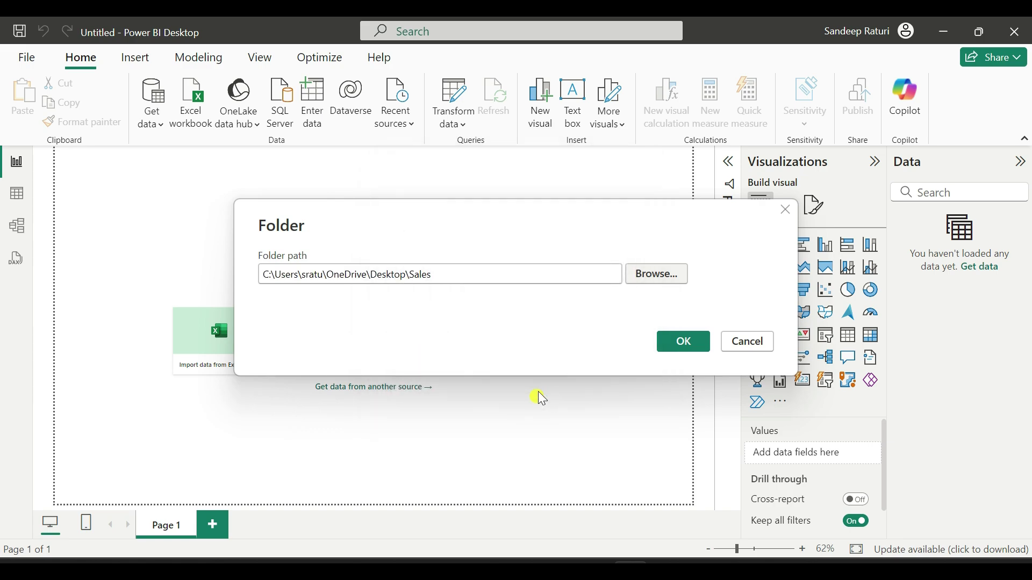
Accept the Sales folder's three monthly files and choose Combine & Load.
click(683, 345)
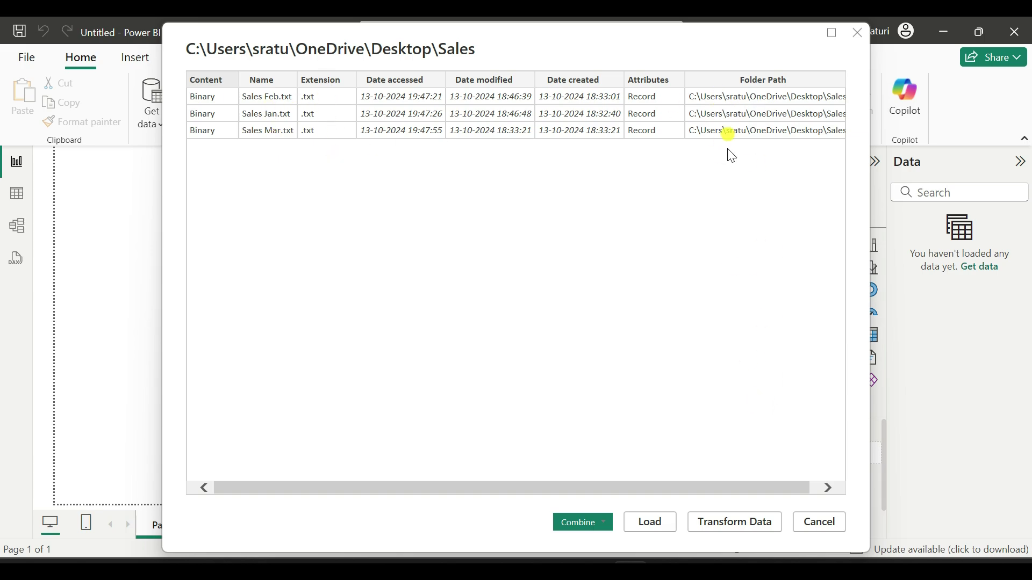
click(599, 524)
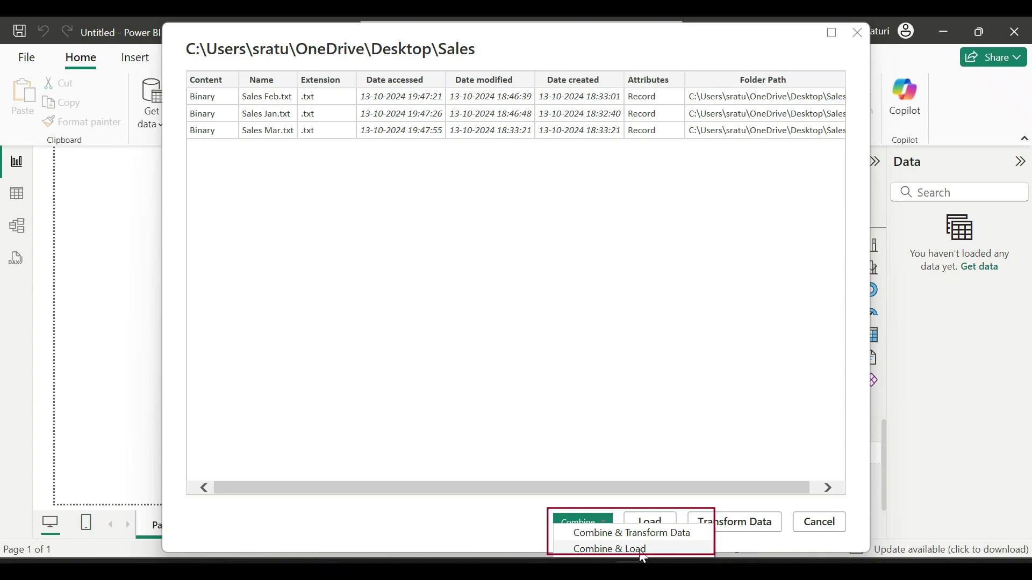
click(668, 536)
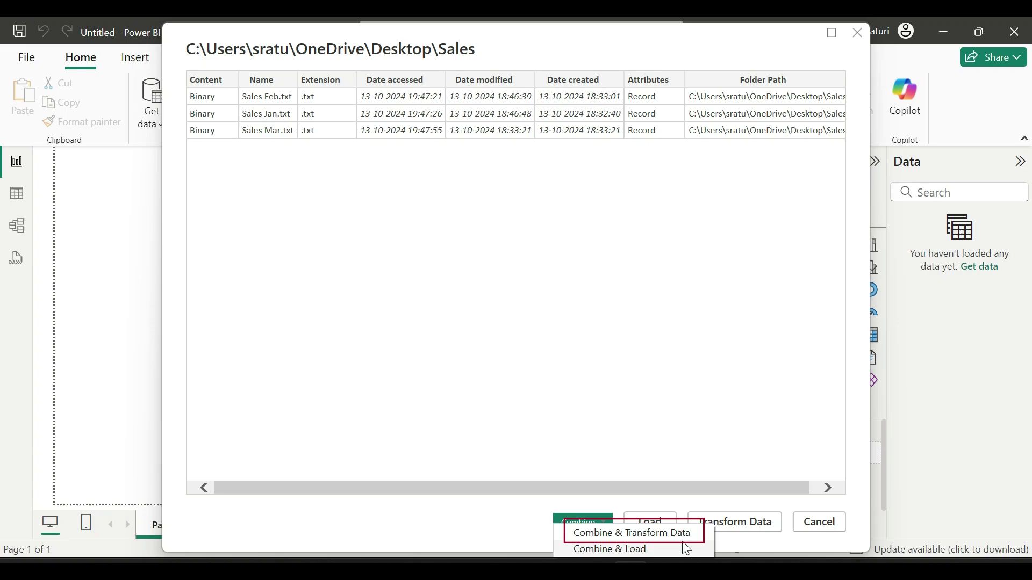
click(623, 537)
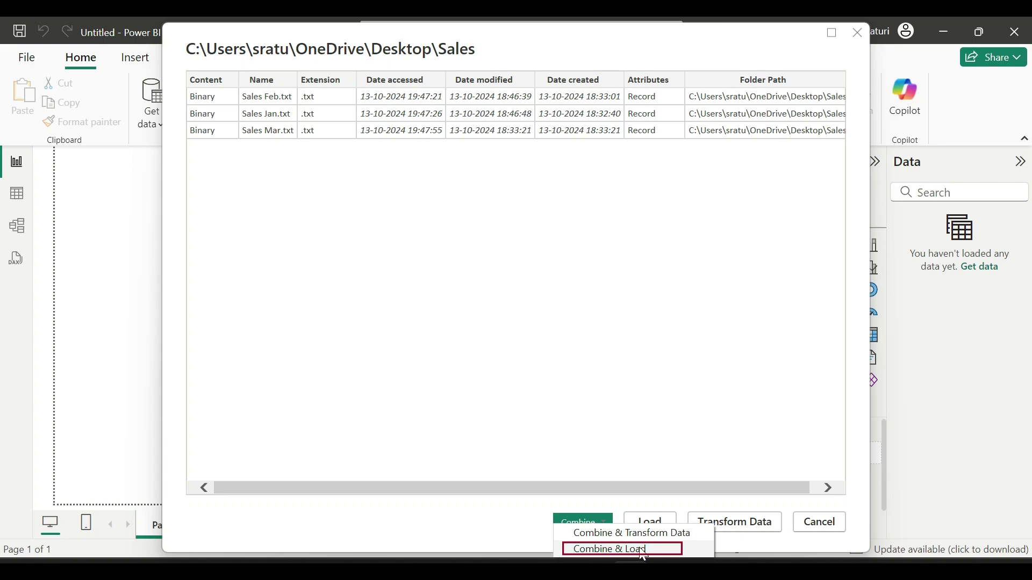
click(639, 550)
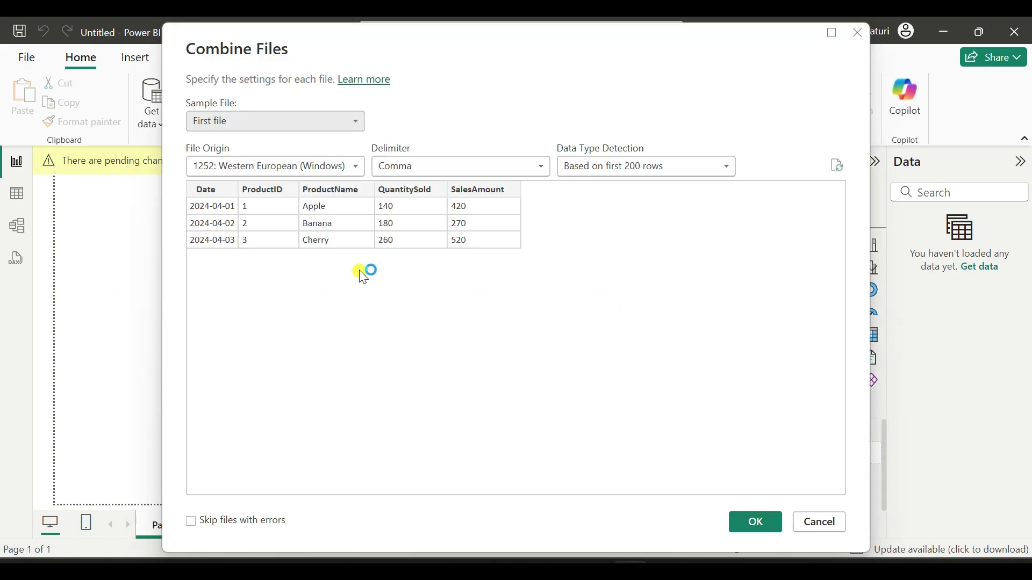
Combine the files into a Sales table using Sales Jan.txt as the sample file.
click(252, 121)
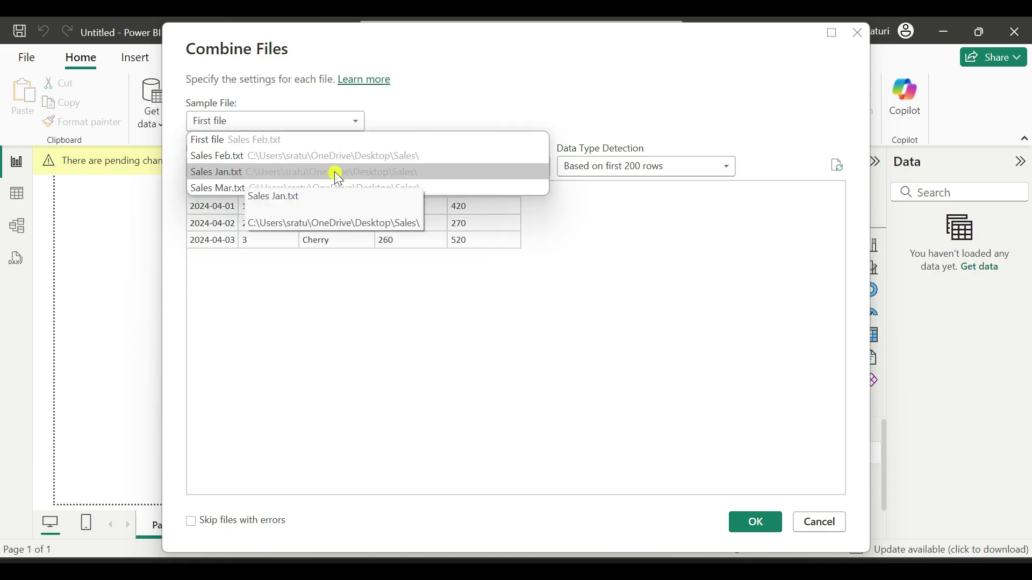
click(266, 177)
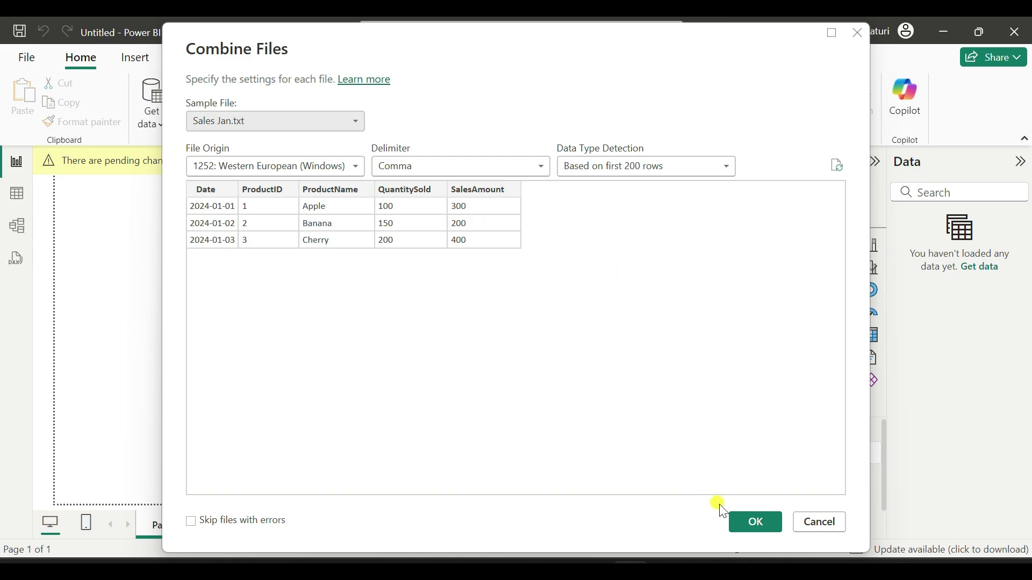
click(753, 523)
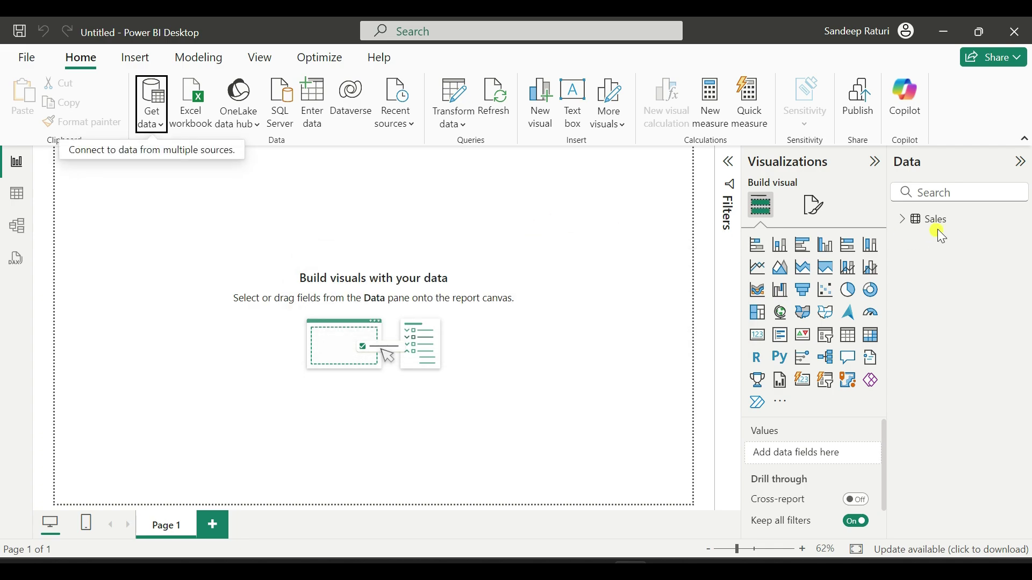
mouse_move(935, 219)
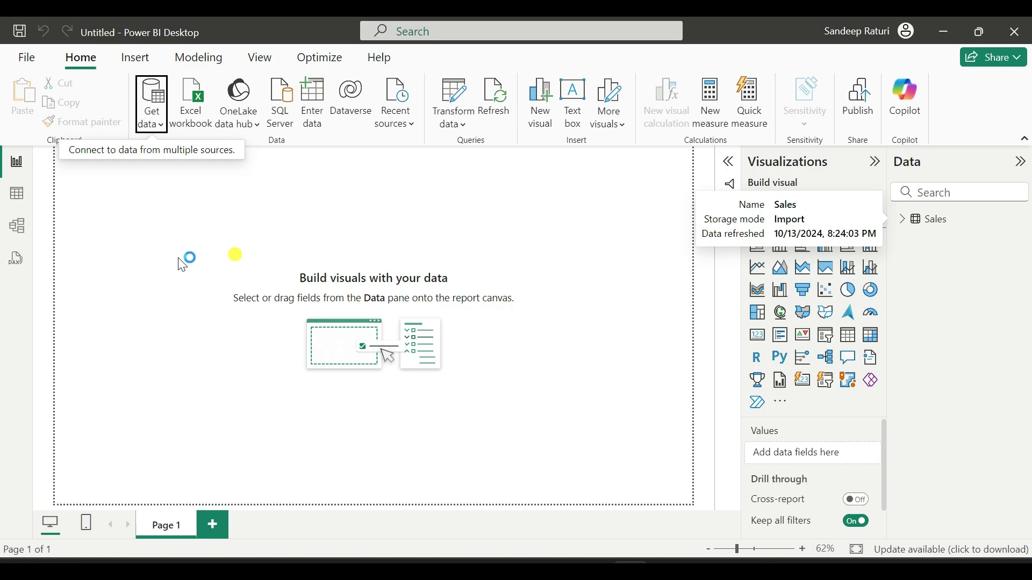
Switch to Table view to see the Sales table's nine rows from Jan, Feb and Mar.
click(15, 195)
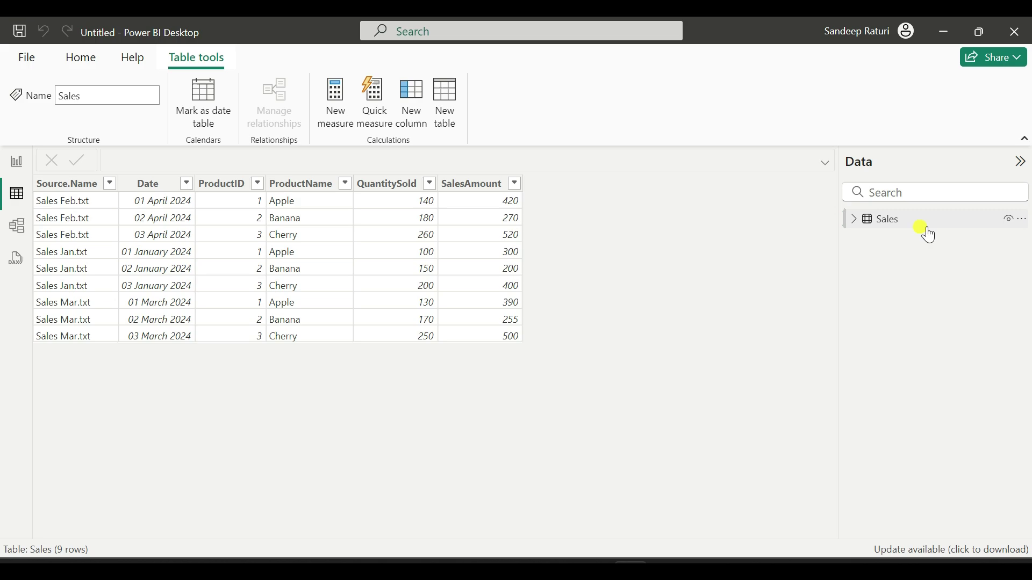
Edit the Sales query in Power Query Editor and inspect Transform Sample File (2).
click(1021, 218)
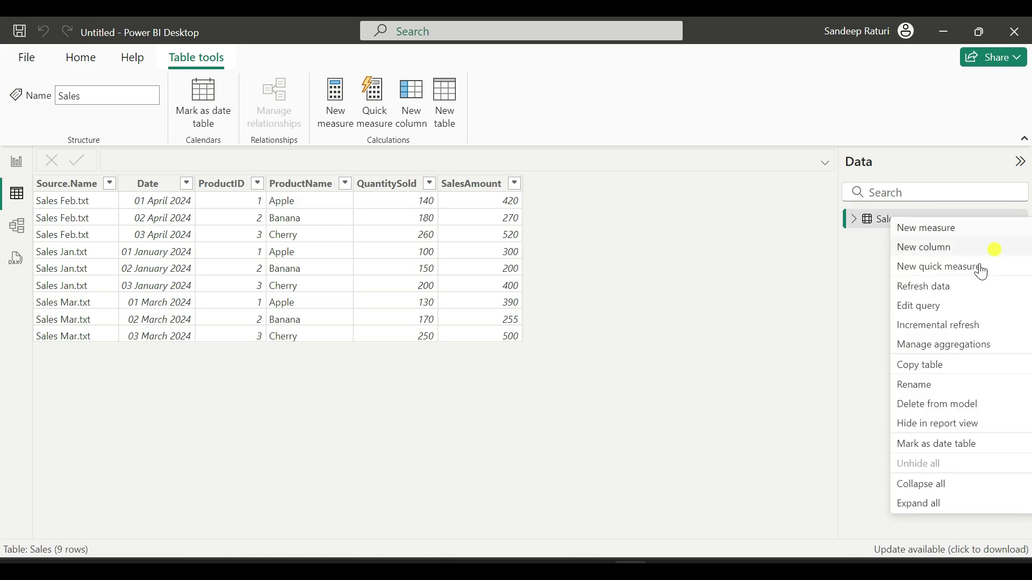
click(930, 306)
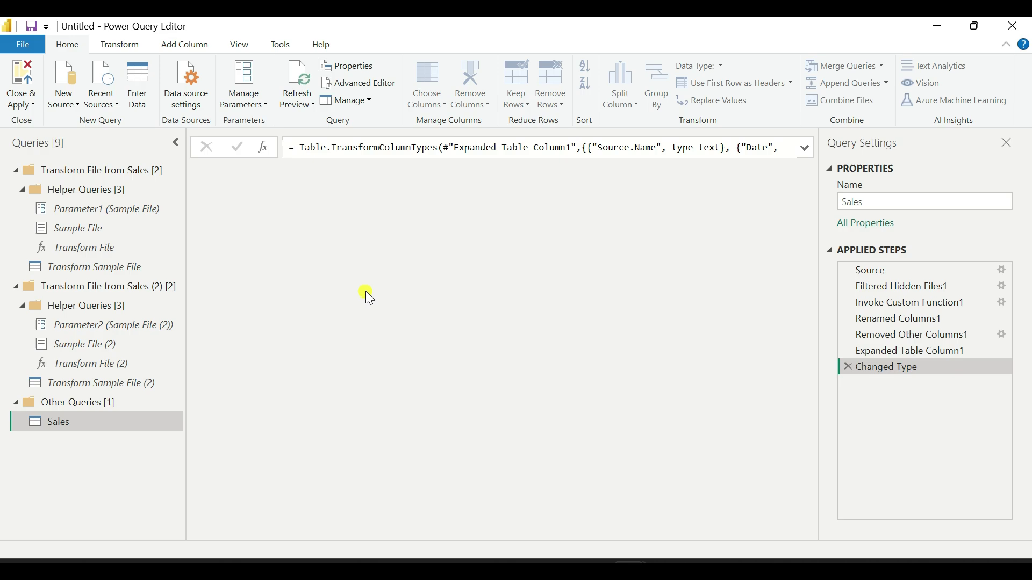
click(15, 169)
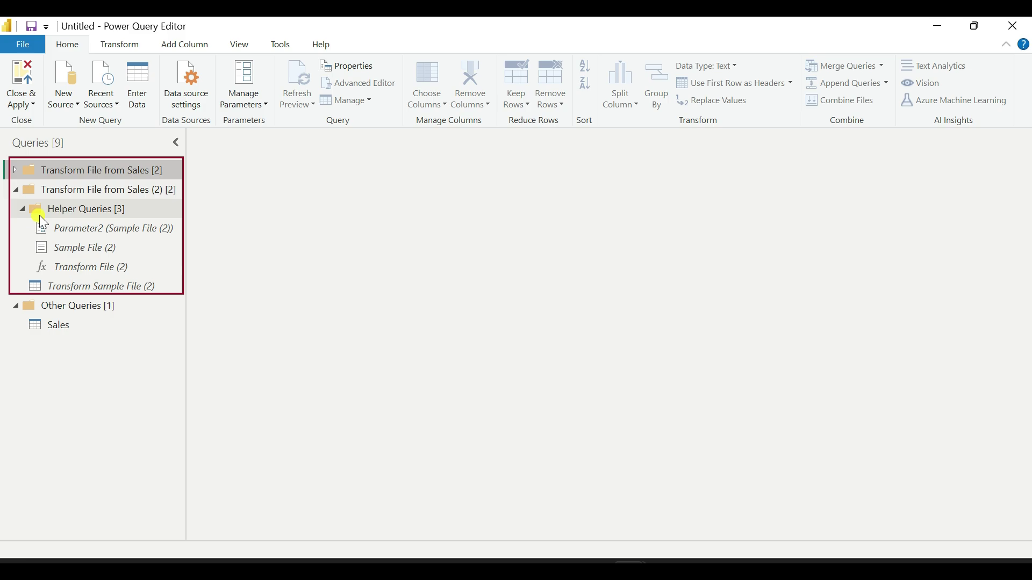
click(75, 289)
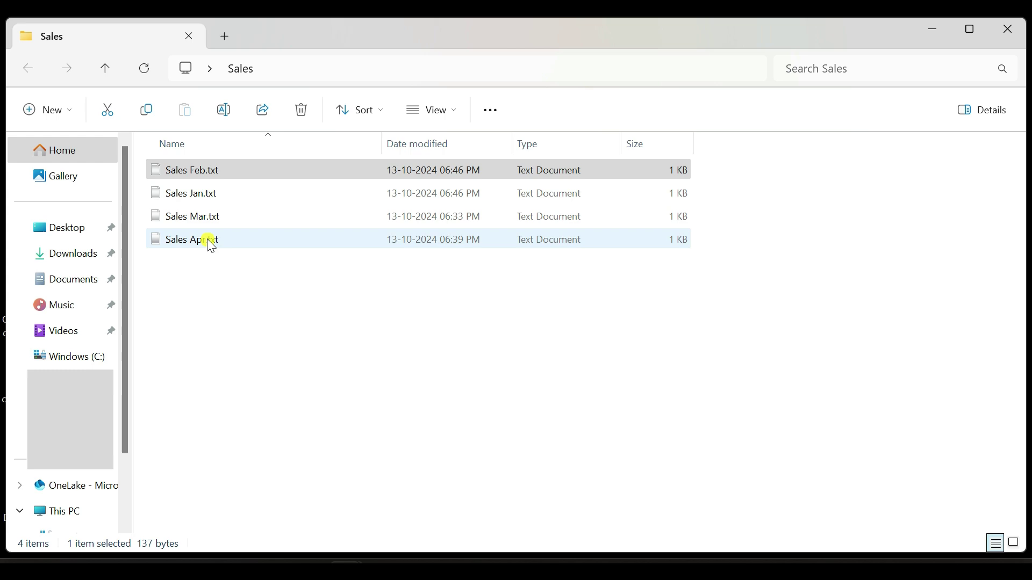
Select the new Sales Apr.txt file, then close the Sales folder window.
click(211, 240)
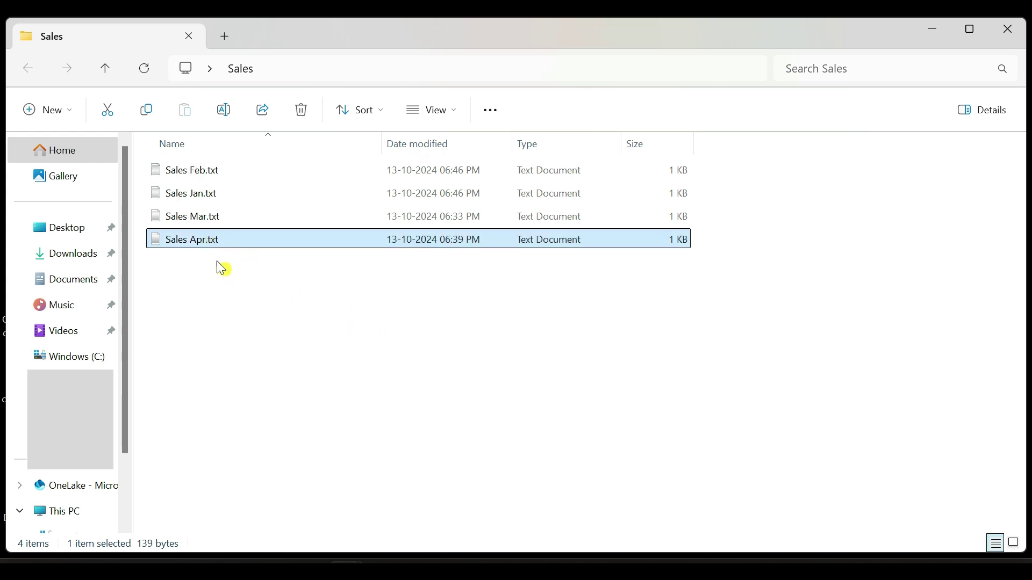
click(1008, 30)
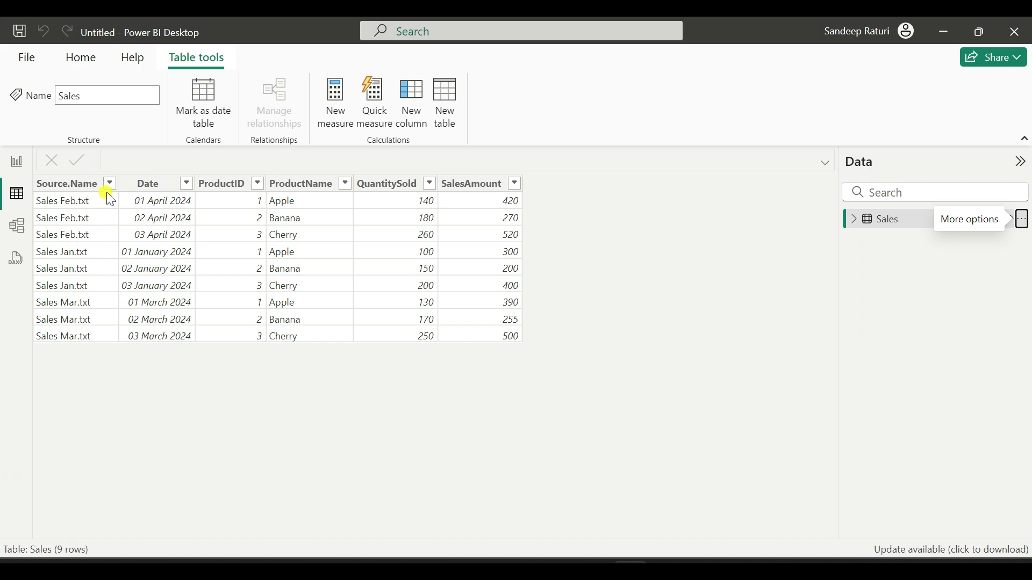
Refresh the data so the Sales table shows twelve rows, then check the Source.Name and Date lists.
click(110, 184)
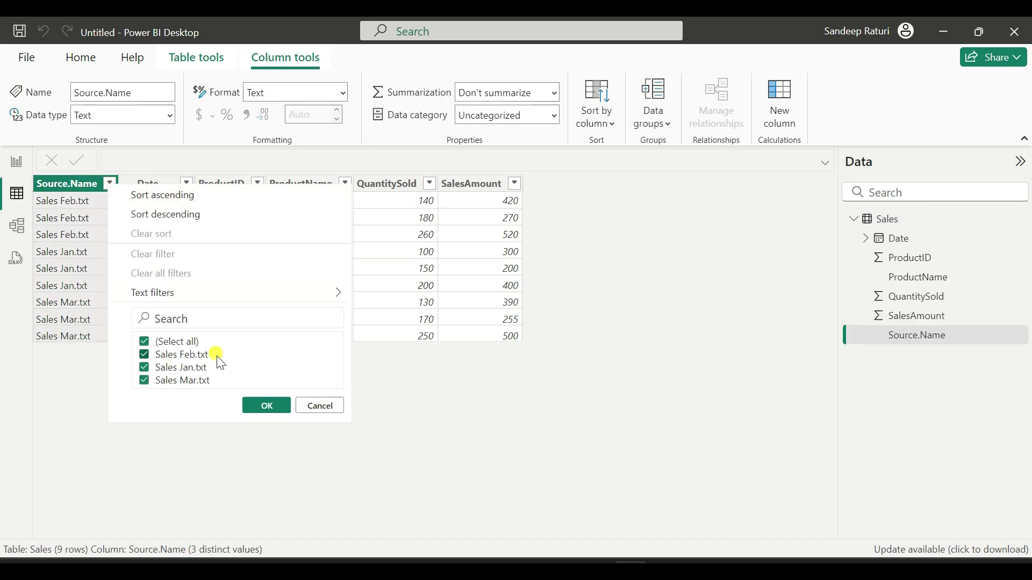
click(317, 407)
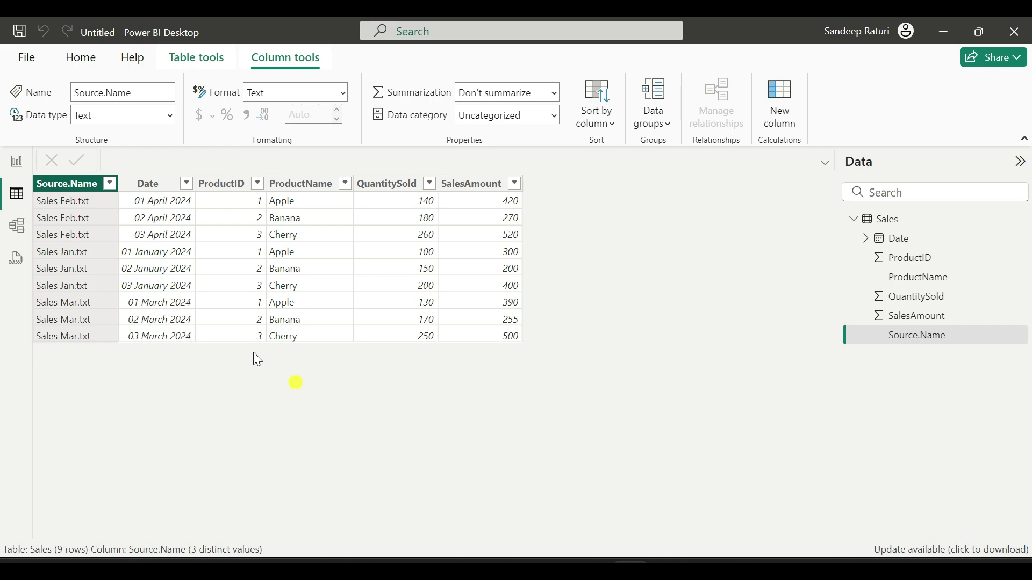
click(15, 163)
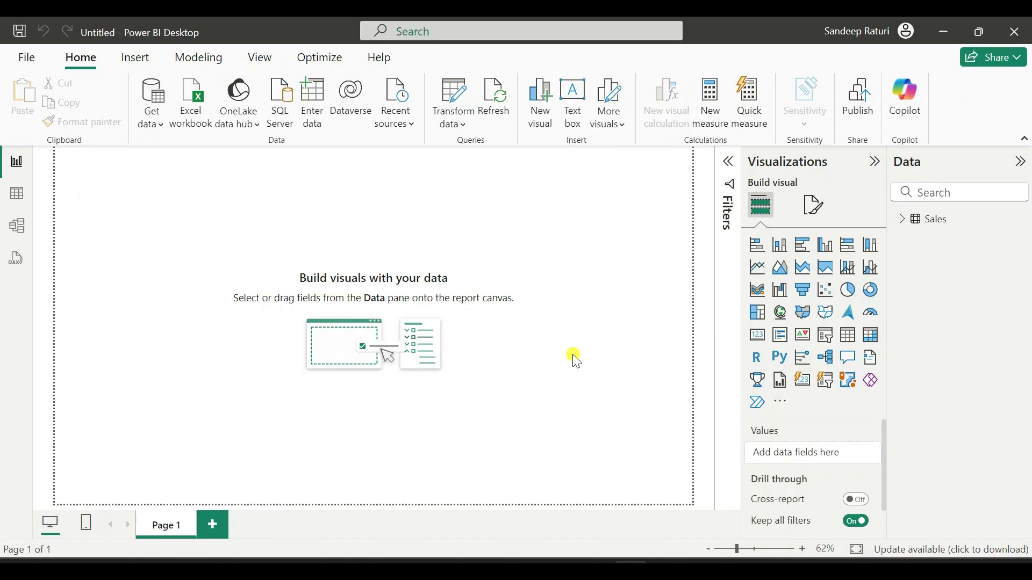
click(495, 96)
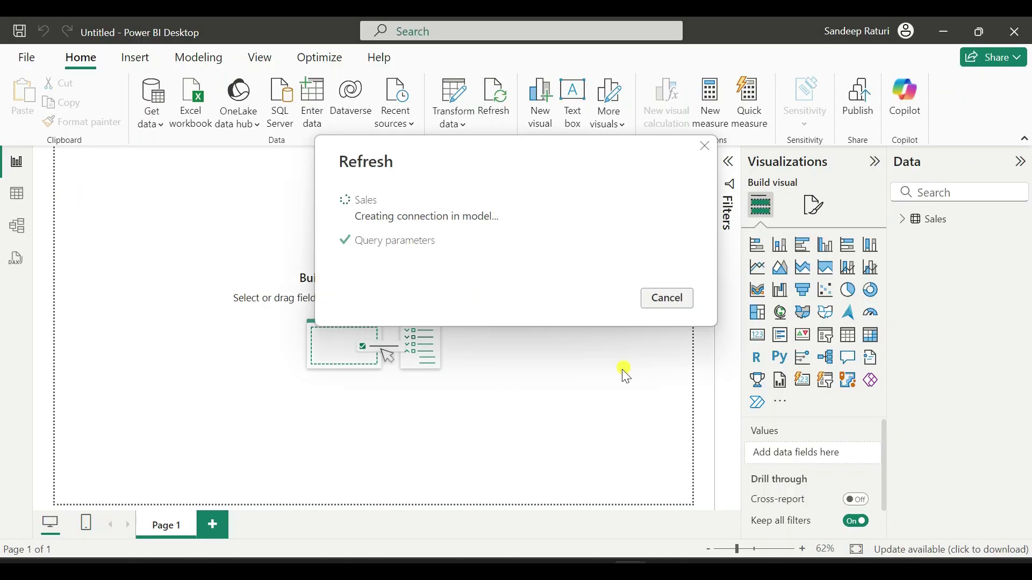
click(17, 193)
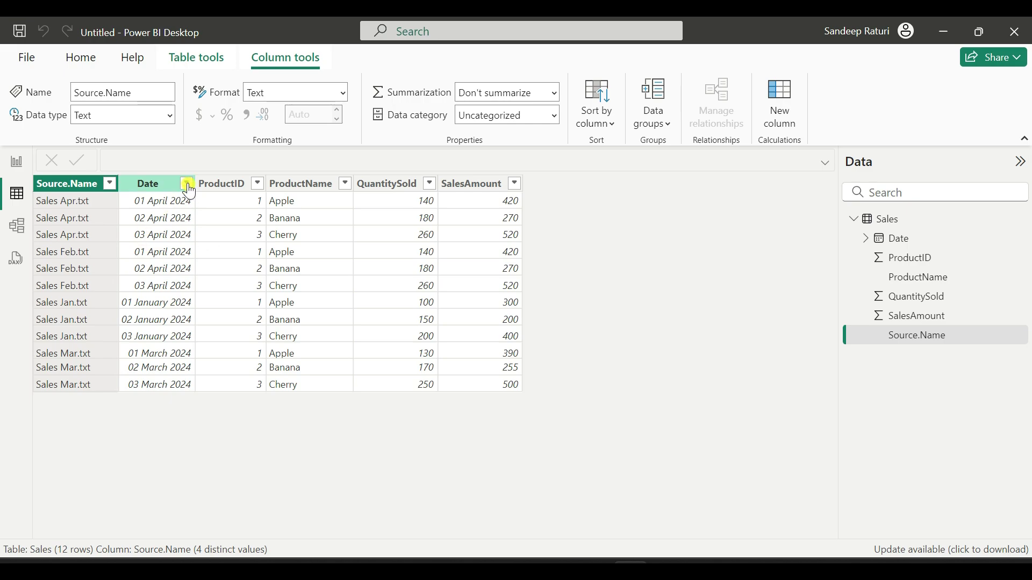
click(186, 184)
click(638, 347)
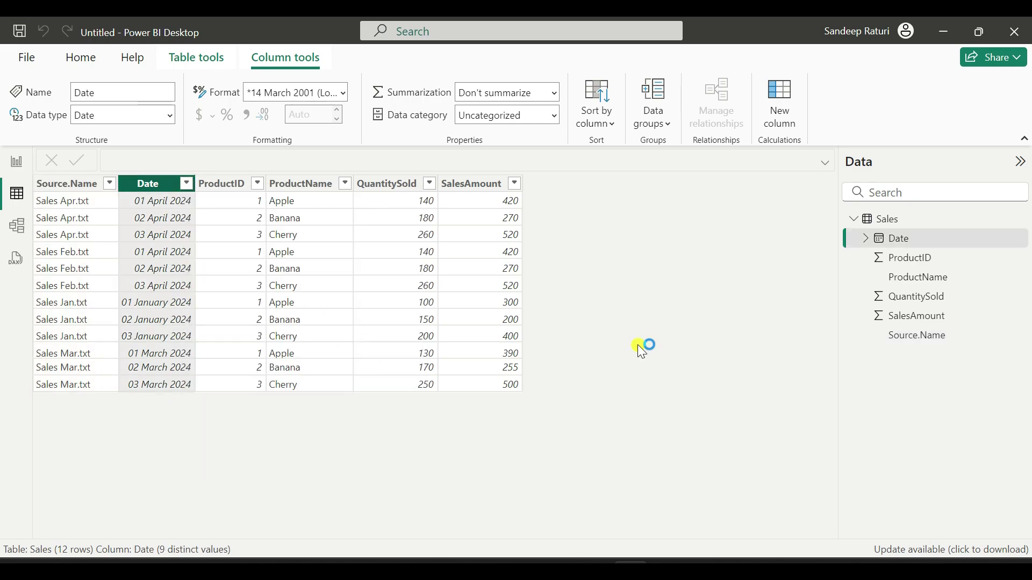